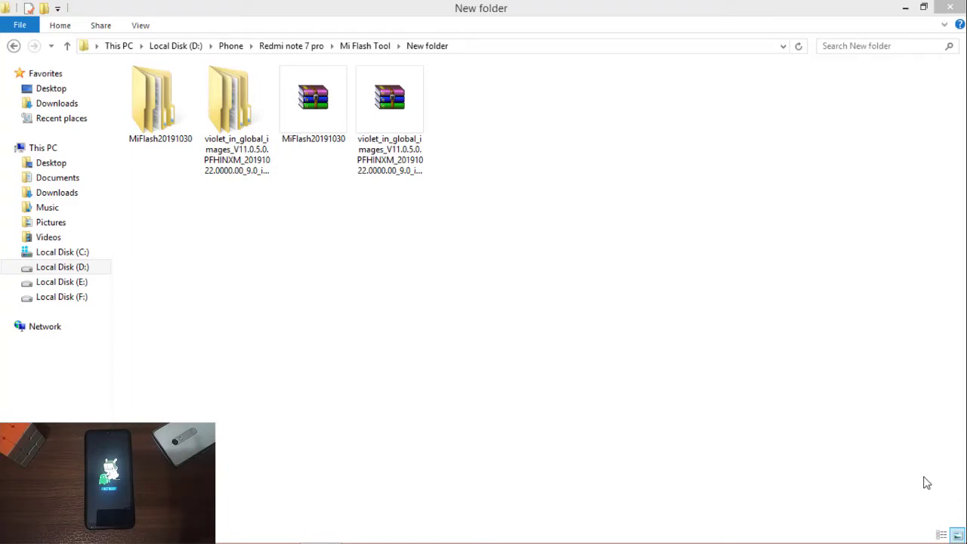
click(328, 212)
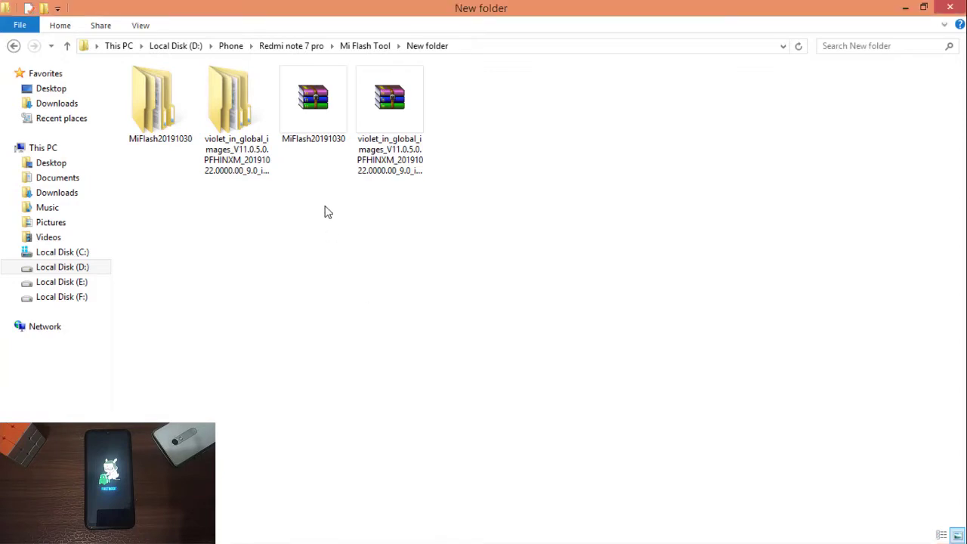
drag(320, 189, 380, 87)
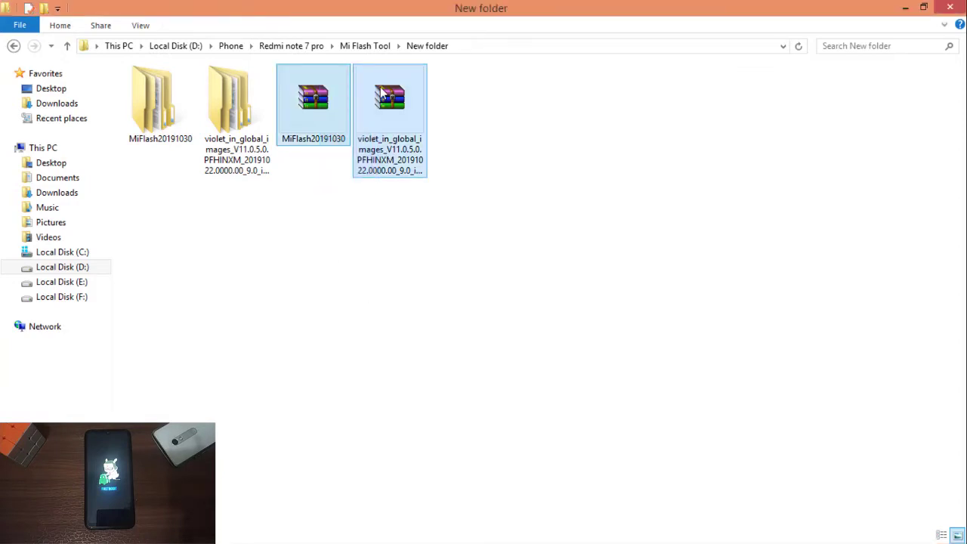
click(313, 200)
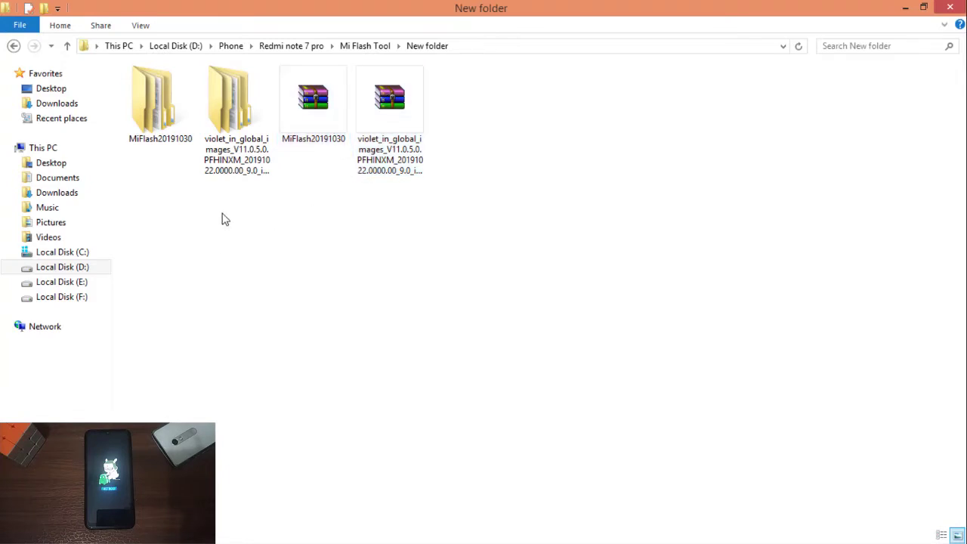
click(368, 170)
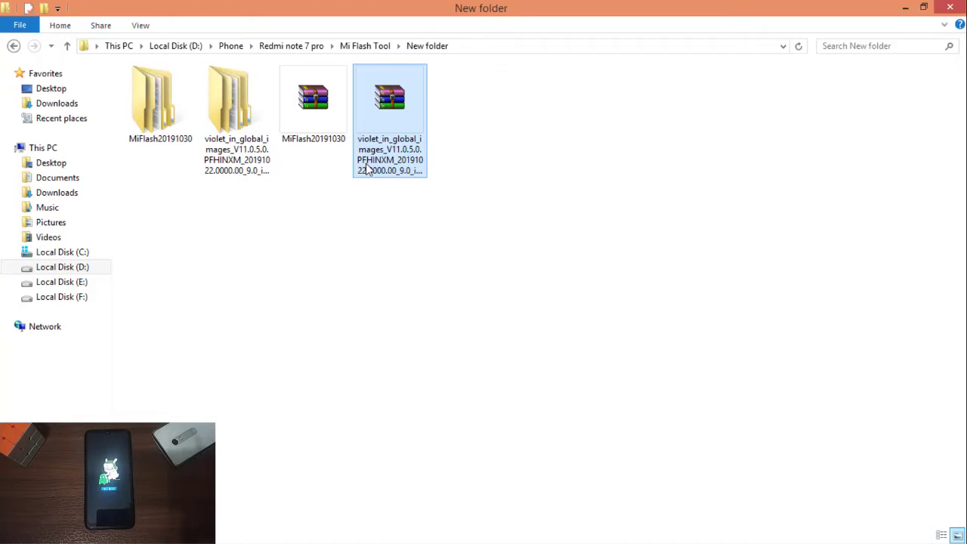
click(317, 192)
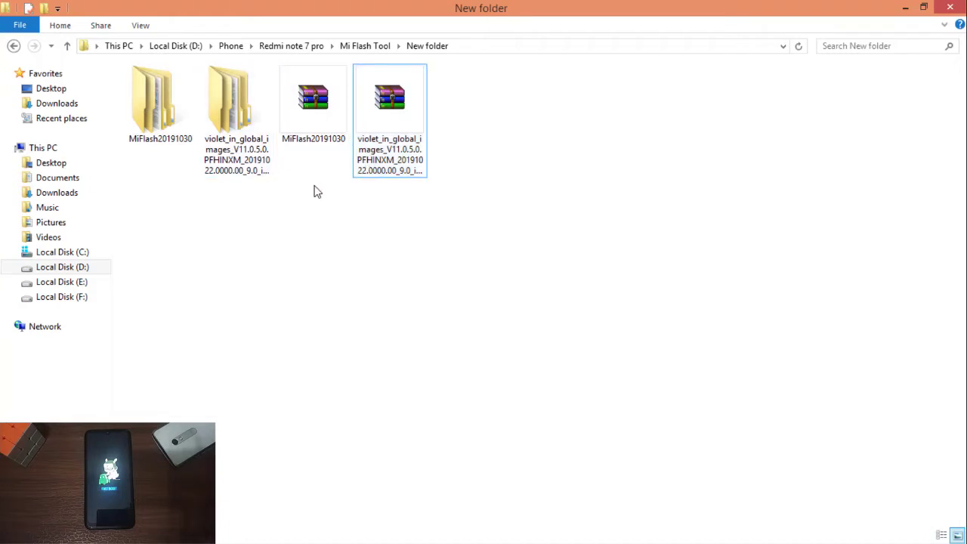
click(362, 154)
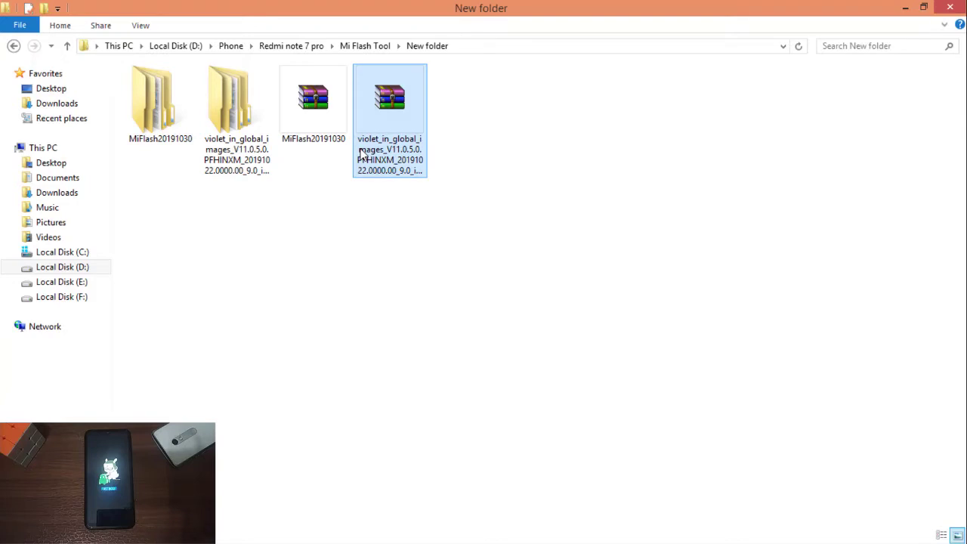
click(394, 244)
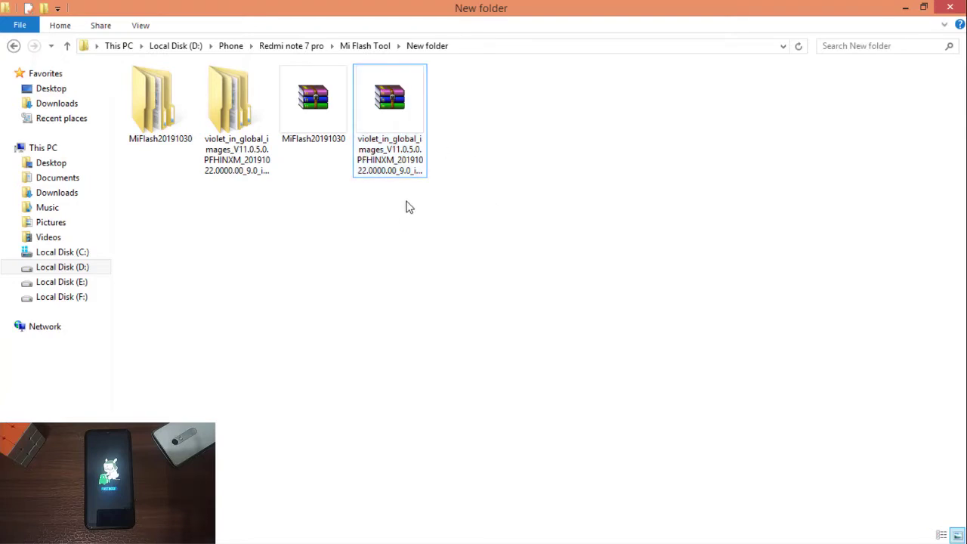
click(397, 98)
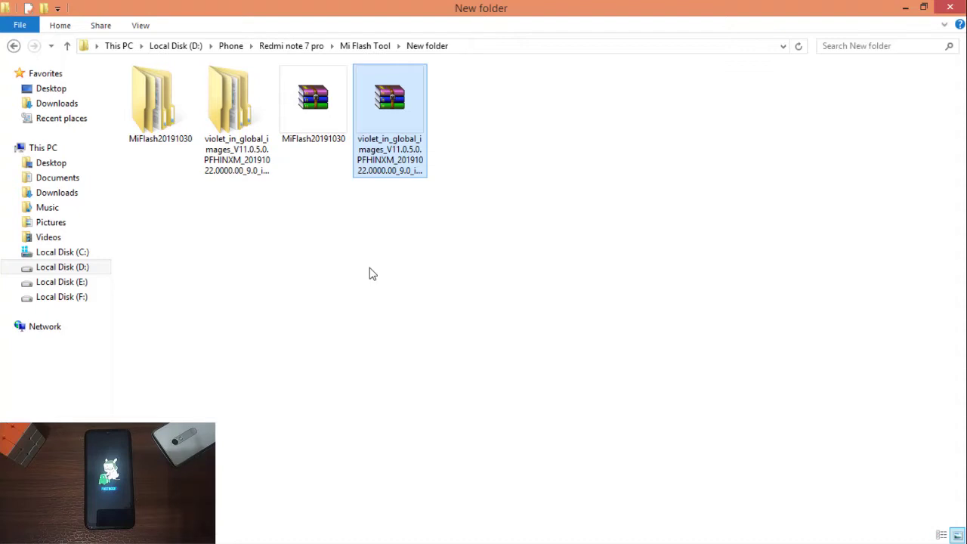
click(399, 143)
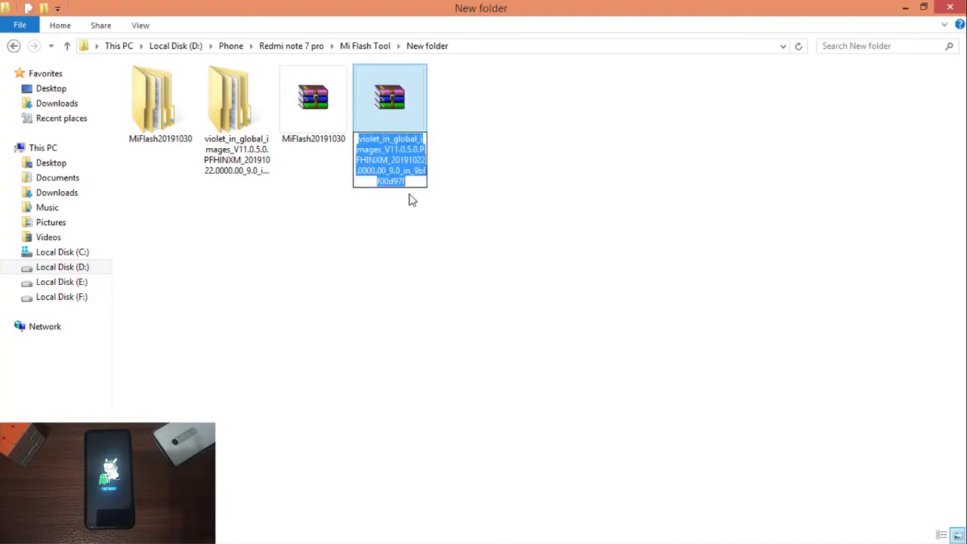
click(371, 229)
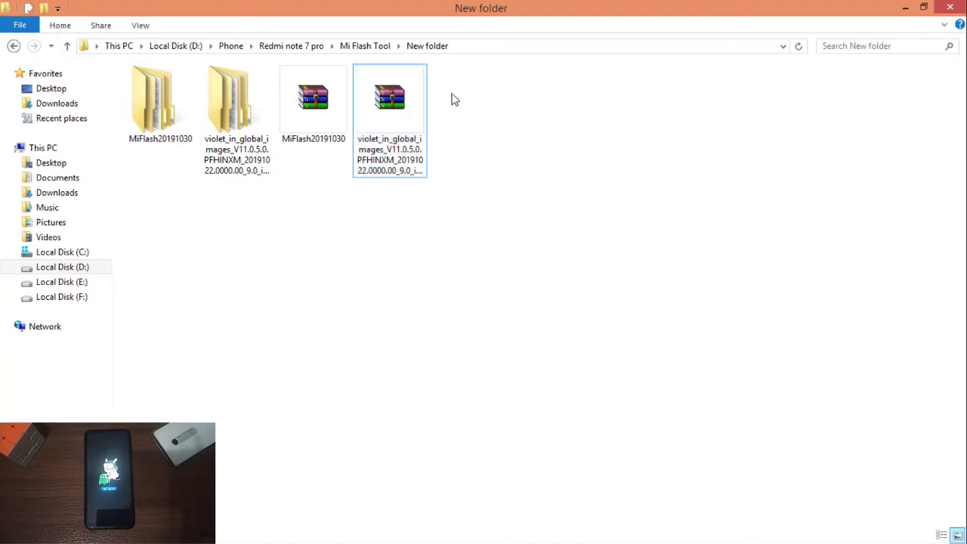
click(405, 147)
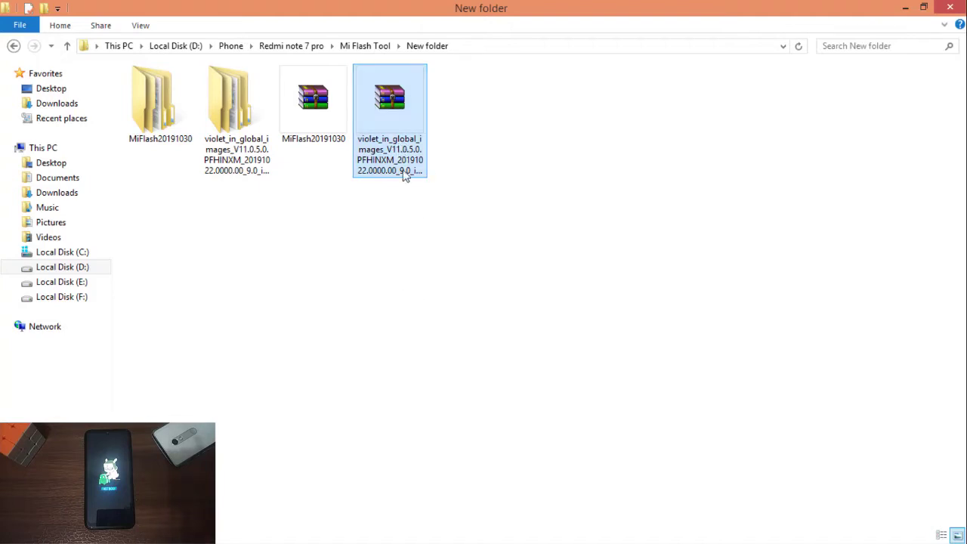
click(259, 173)
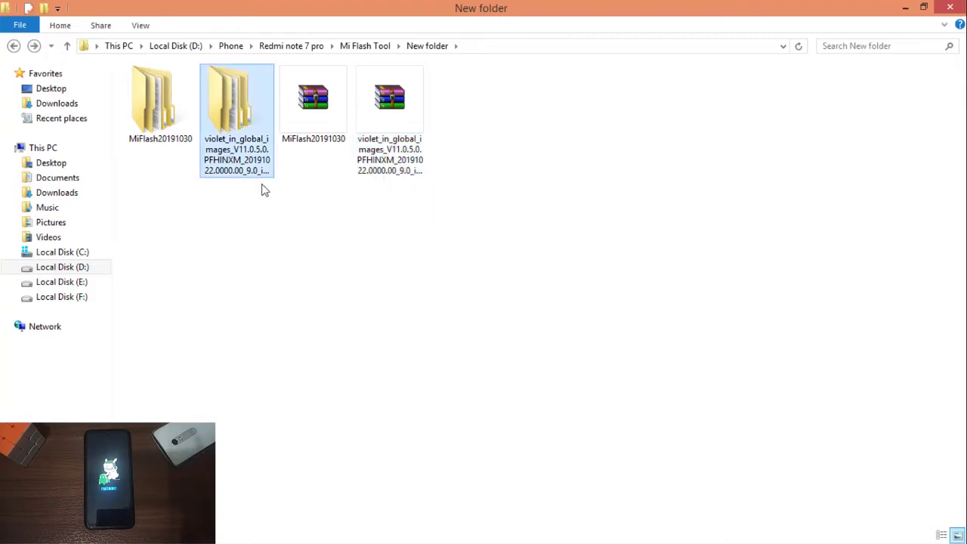
Step: Open the extracted violet ROM folder and select the ROM subfolder inside it
click(386, 194)
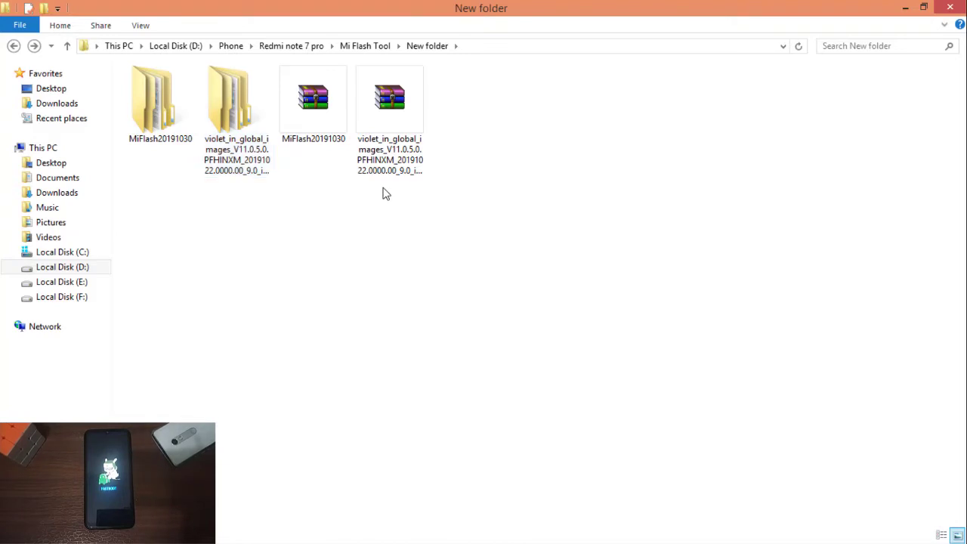
double_click(245, 155)
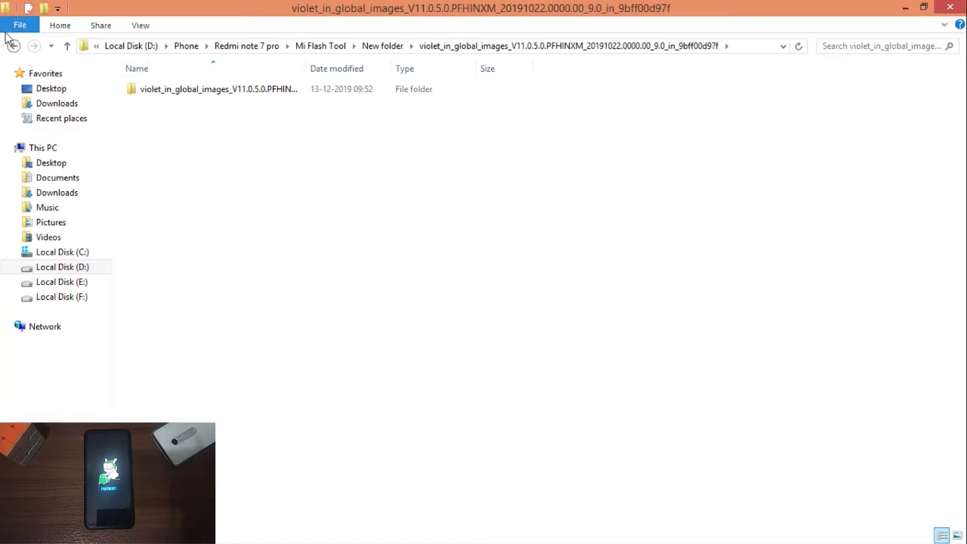
click(11, 43)
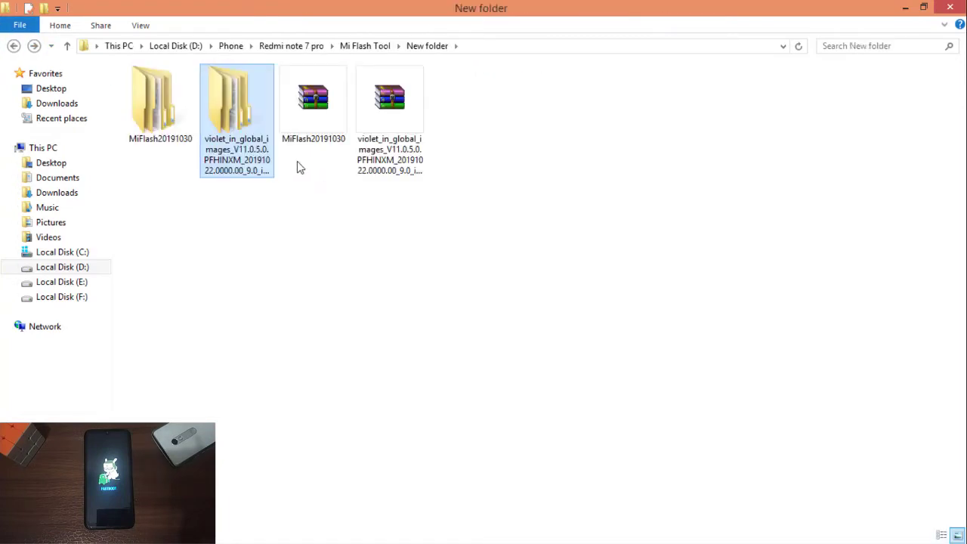
double_click(248, 136)
click(218, 94)
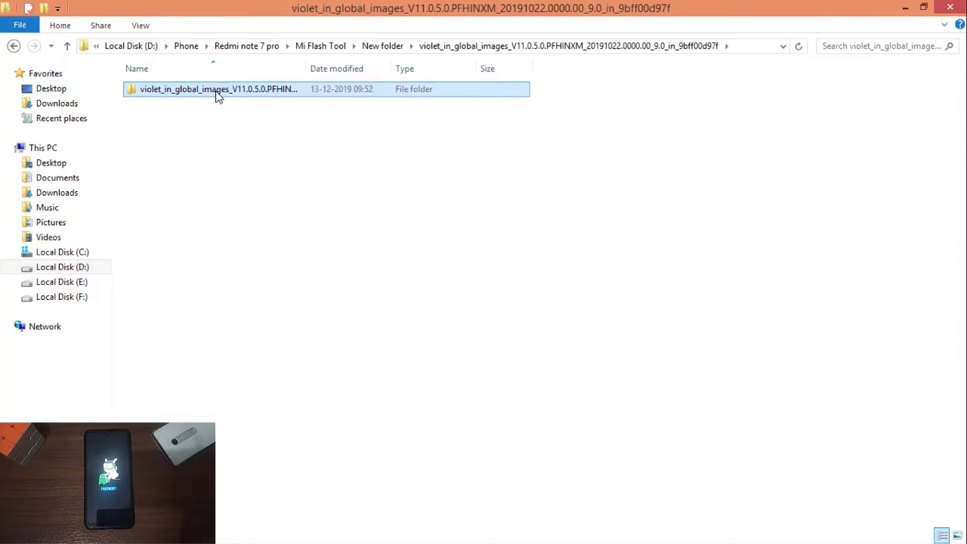
Step: Check the ROM subfolder's properties, then close the window
right_click(217, 93)
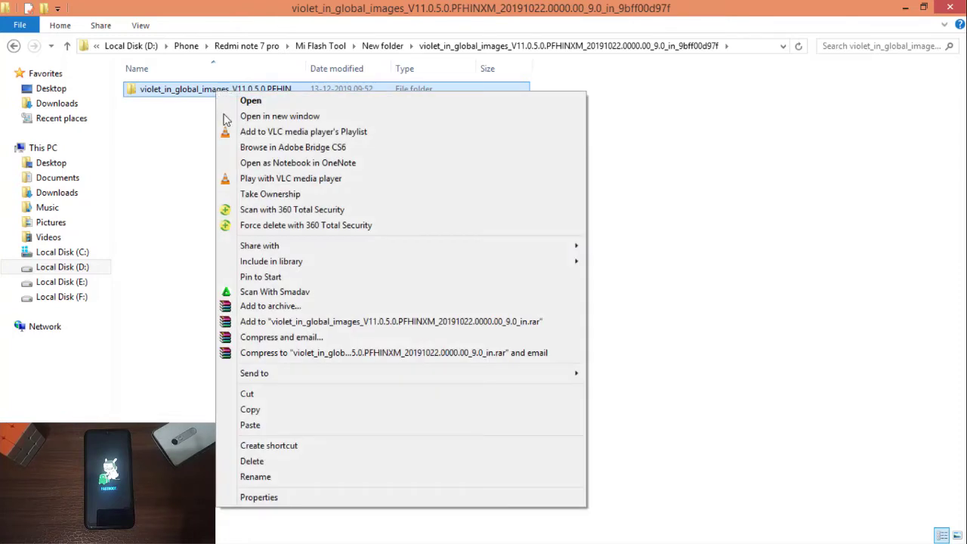
click(253, 498)
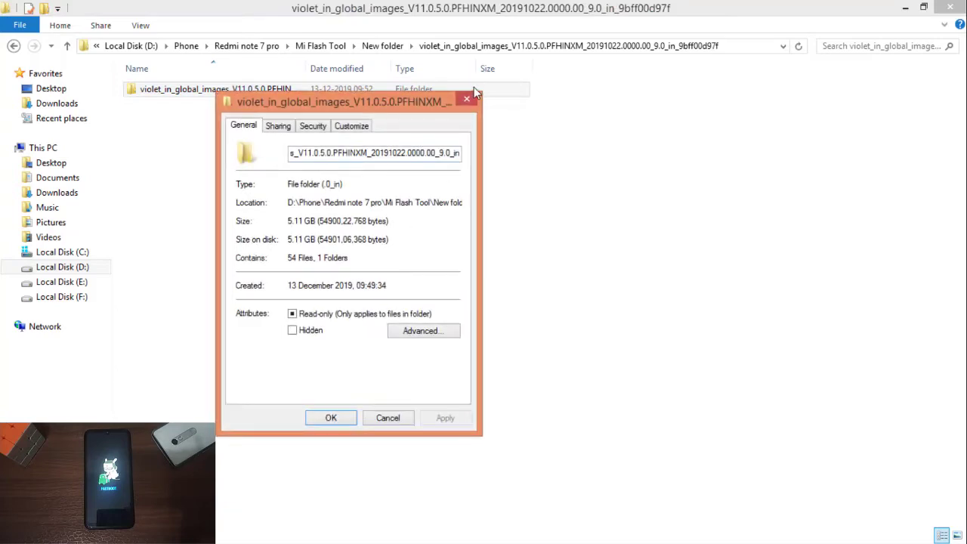
click(468, 101)
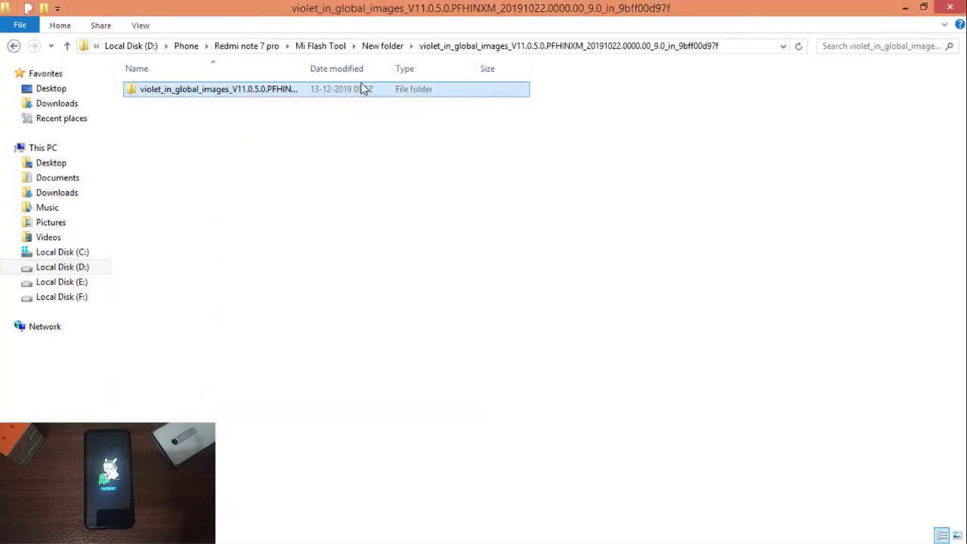
Step: Rename the subfolder to end at _9.0_in and open it to show images and flash scripts
right_click(302, 92)
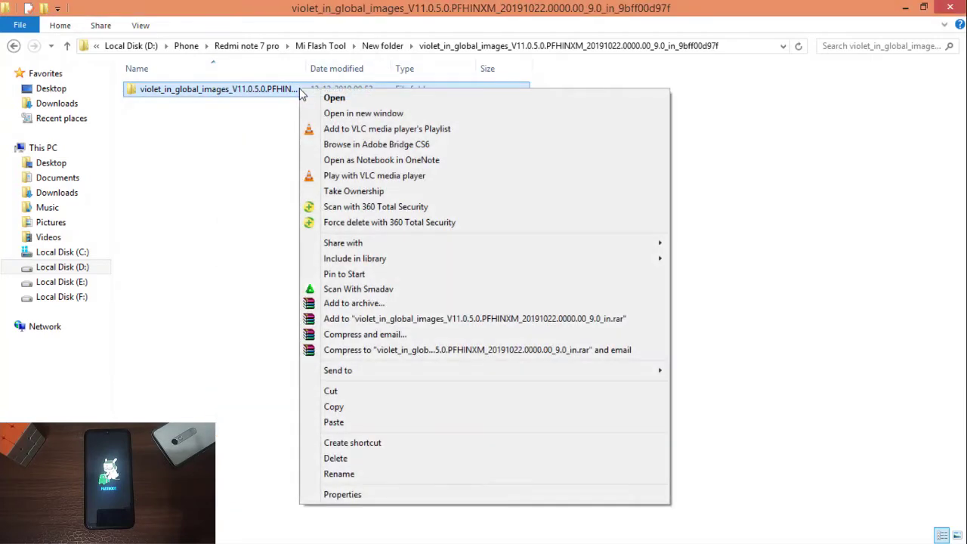
click(340, 473)
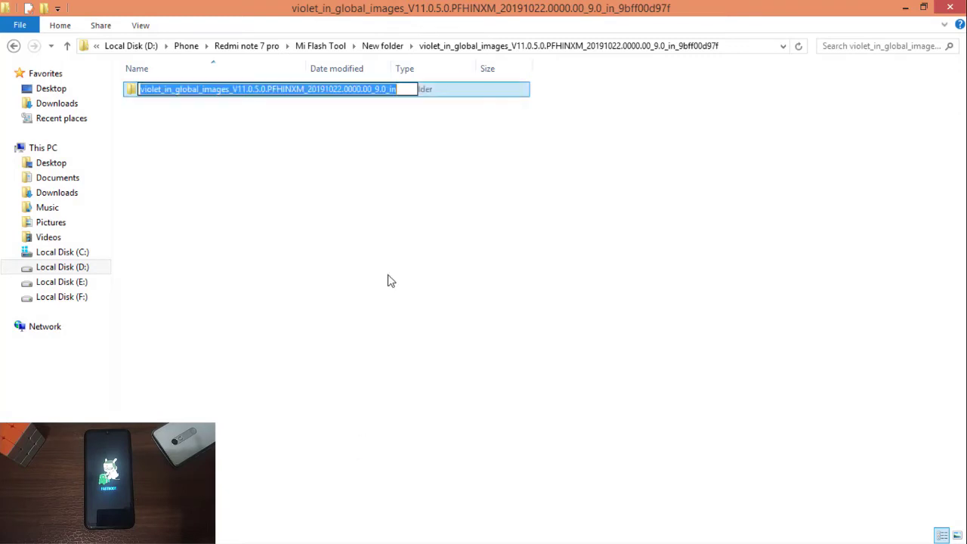
click(409, 88)
text(.)
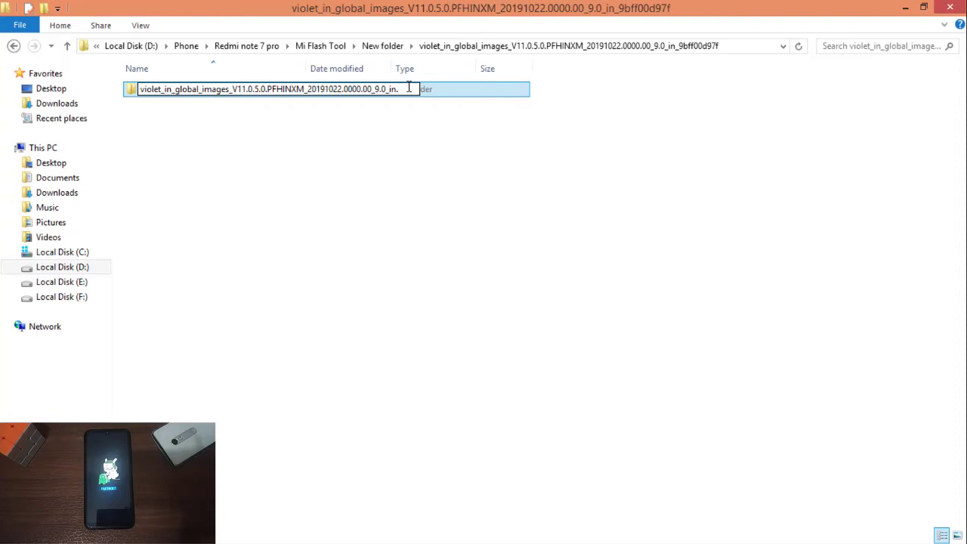
click(344, 278)
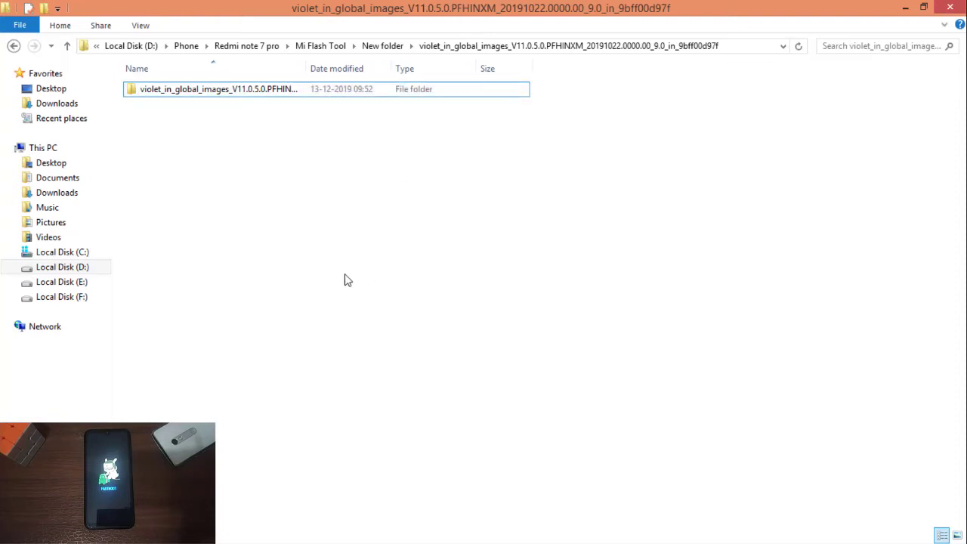
double_click(258, 93)
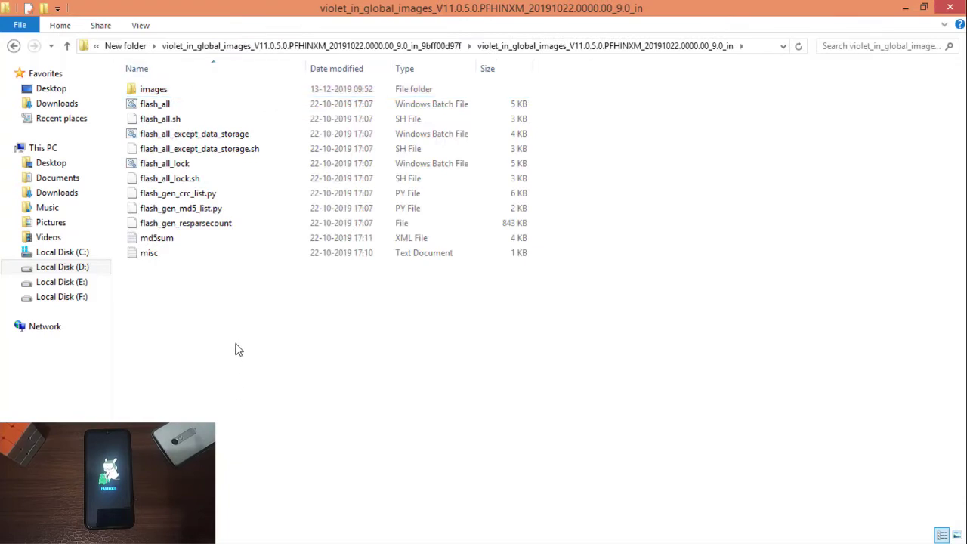
drag(238, 350, 232, 70)
Step: From New folder, open MiFlash20191030 and its inner folder, then launch XiaoMiFlash
click(126, 45)
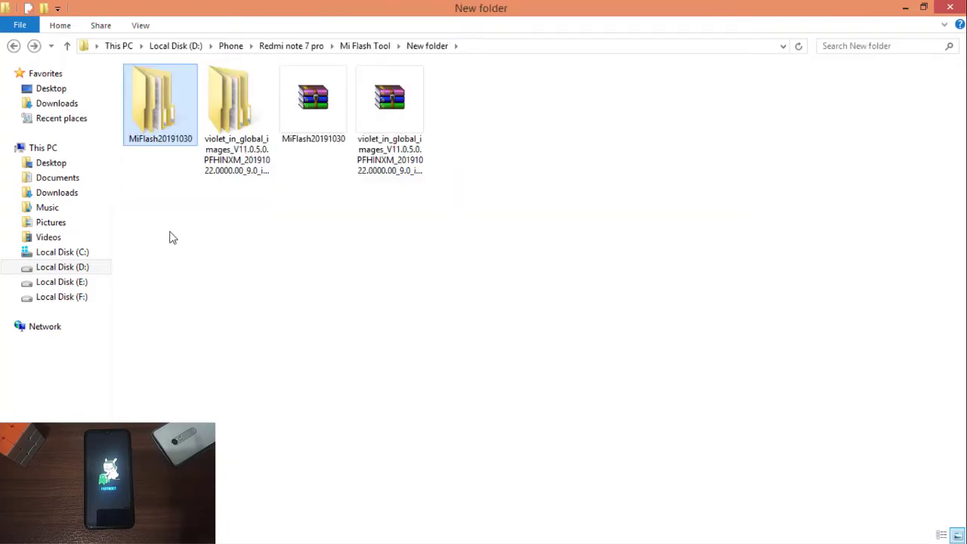
double_click(155, 117)
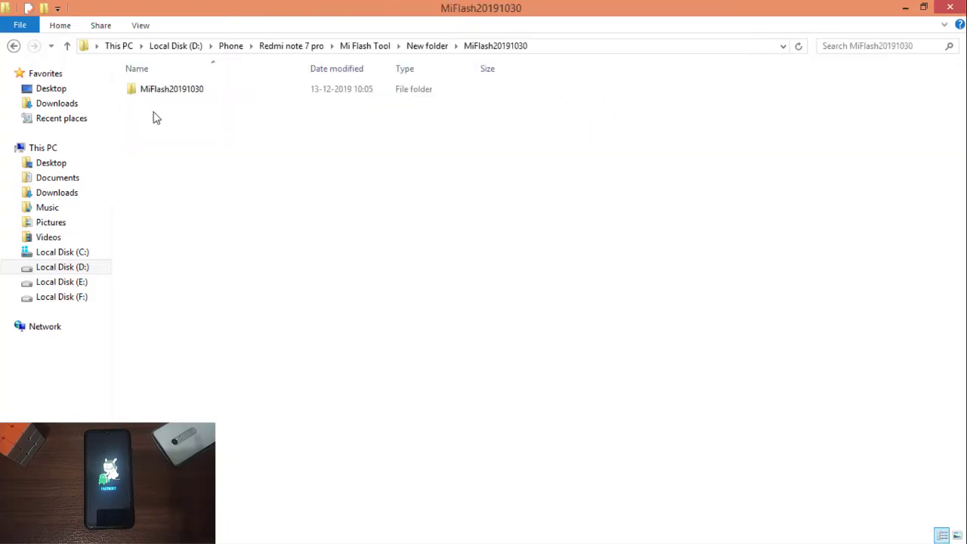
double_click(156, 90)
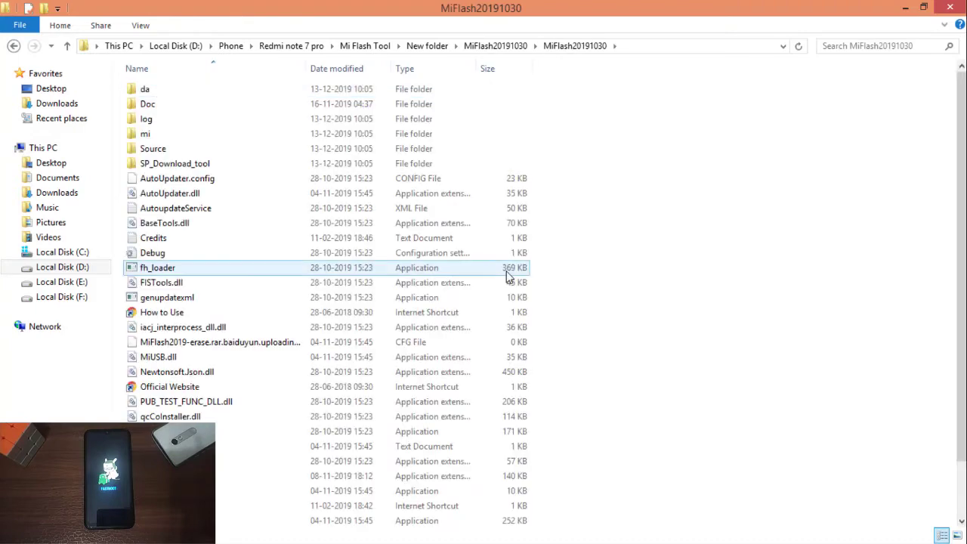
drag(963, 423, 965, 468)
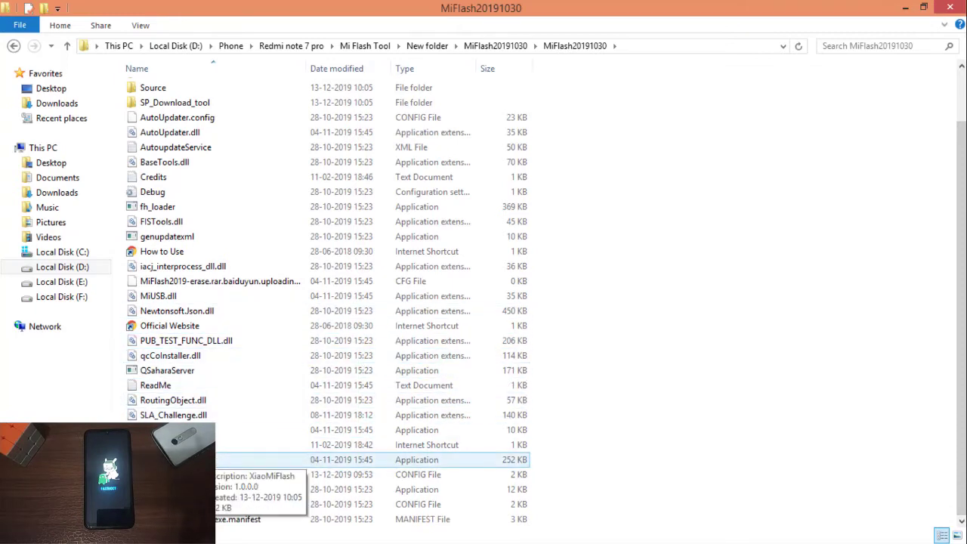
click(204, 459)
scroll(204, 459, up, 1)
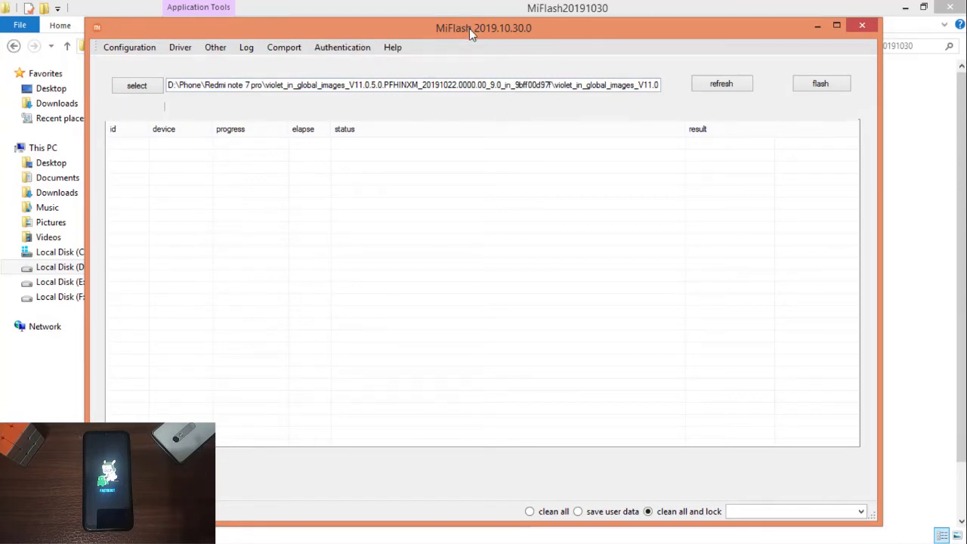
Step: Return to the inner violet ROM folder ending _9.0_in and copy its full address-bar path
drag(469, 31, 452, 140)
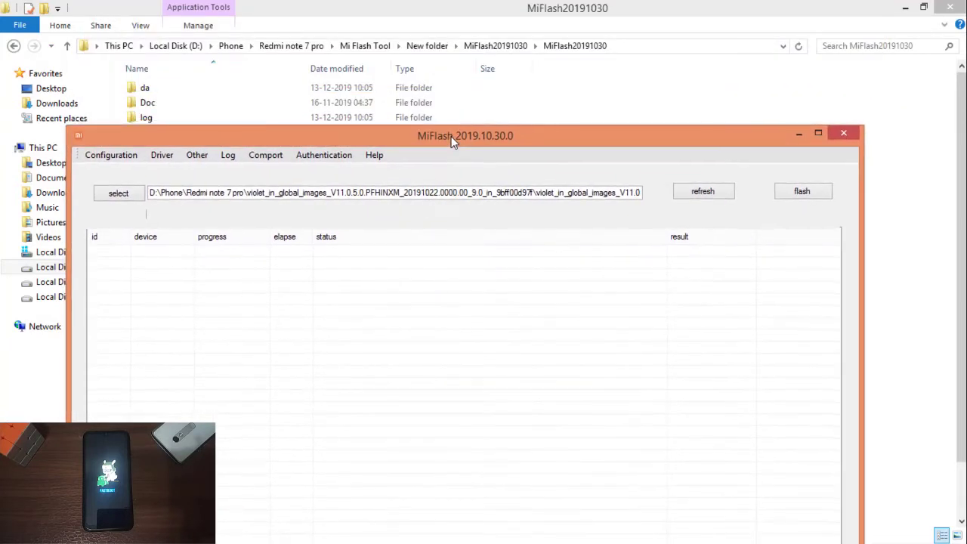
click(13, 46)
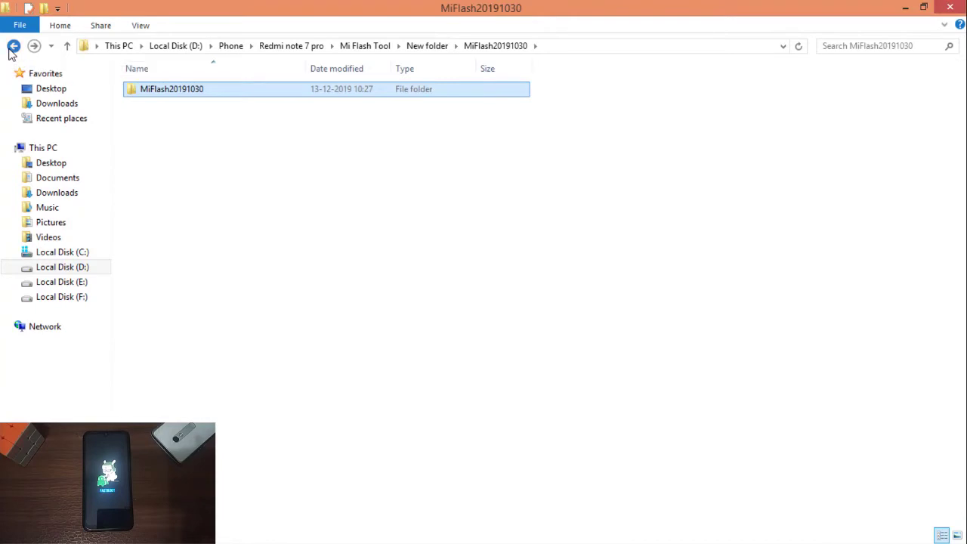
click(13, 46)
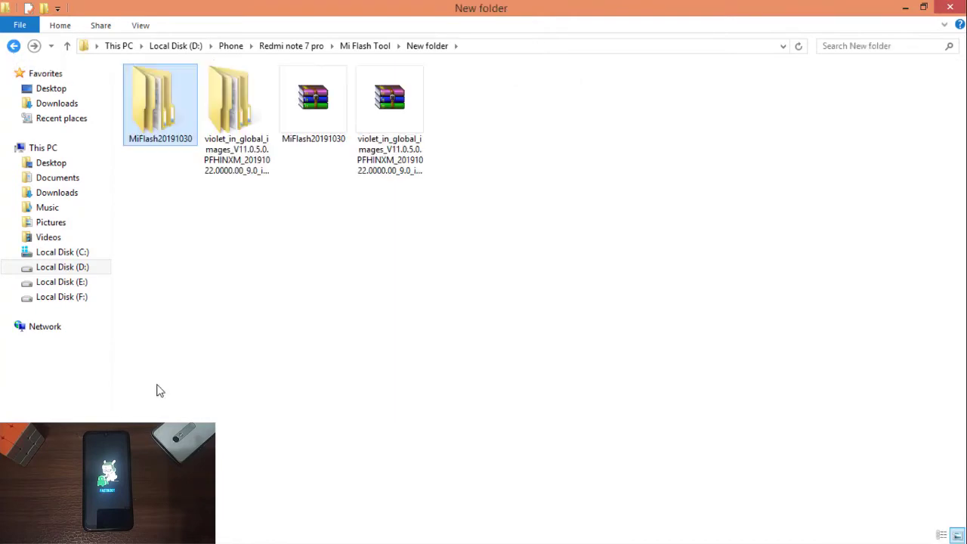
double_click(271, 96)
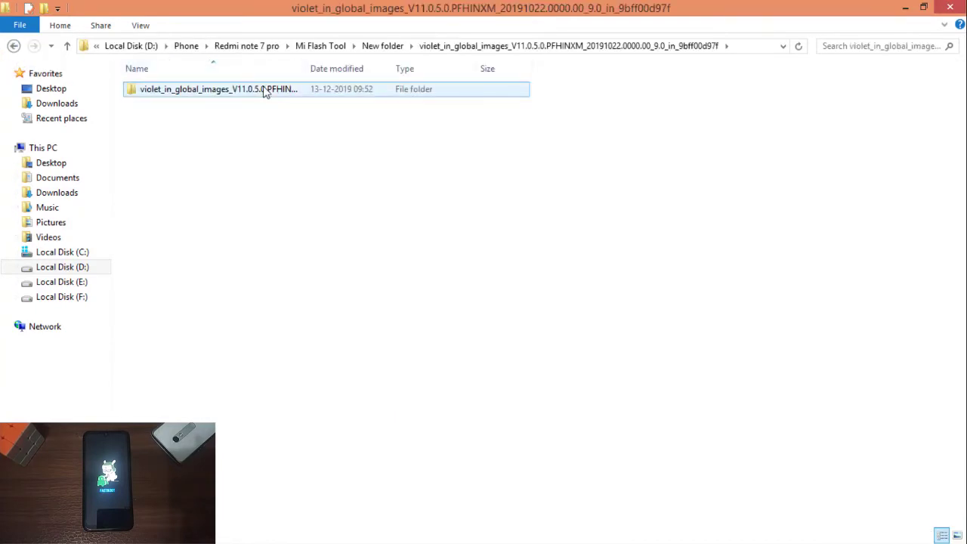
double_click(264, 91)
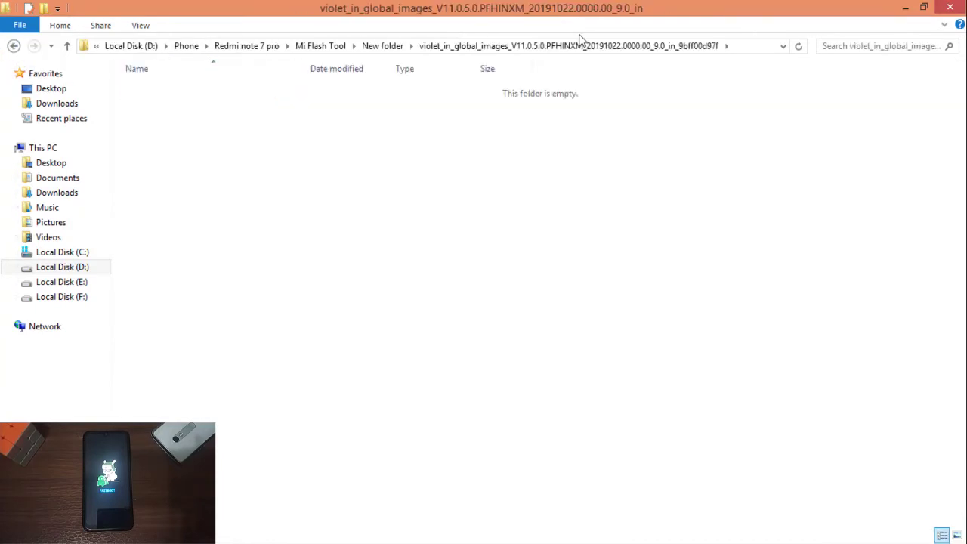
click(767, 51)
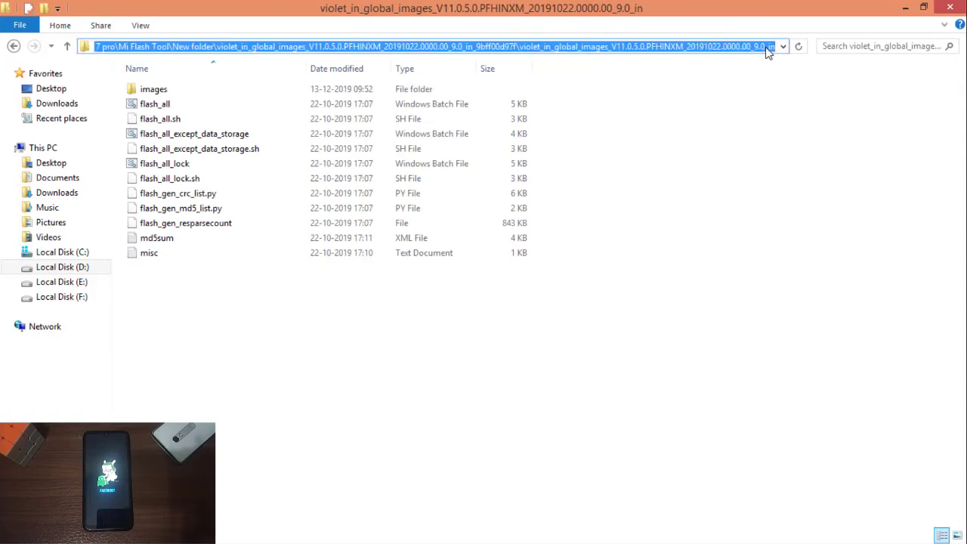
key(alt+Tab)
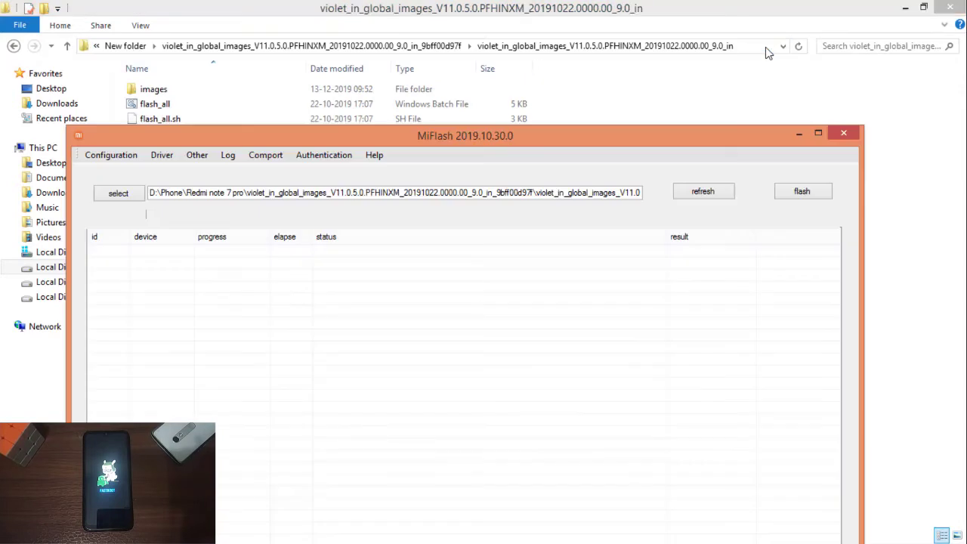
Step: Replace MiFlash's old ROM path with the pasted path of the _9.0_in folder
click(626, 192)
key(BackSpace)
key(BackSpace)
key(BackSpace)
key(BackSpace)
key(BackSpace)
key(BackSpace)
key(BackSpace)
key(BackSpace)
key(BackSpace)
key(BackSpace)
key(BackSpace)
key(BackSpace)
key(BackSpace)
key(BackSpace)
key(BackSpace)
key(BackSpace)
key(BackSpace)
key(BackSpace)
key(BackSpace)
key(BackSpace)
key(BackSpace)
key(BackSpace)
key(BackSpace)
key(BackSpace)
key(BackSpace)
key(BackSpace)
key(BackSpace)
key(BackSpace)
key(BackSpace)
key(BackSpace)
key(BackSpace)
key(BackSpace)
key(BackSpace)
key(BackSpace)
key(BackSpace)
key(BackSpace)
key(BackSpace)
key(BackSpace)
key(BackSpace)
key(BackSpace)
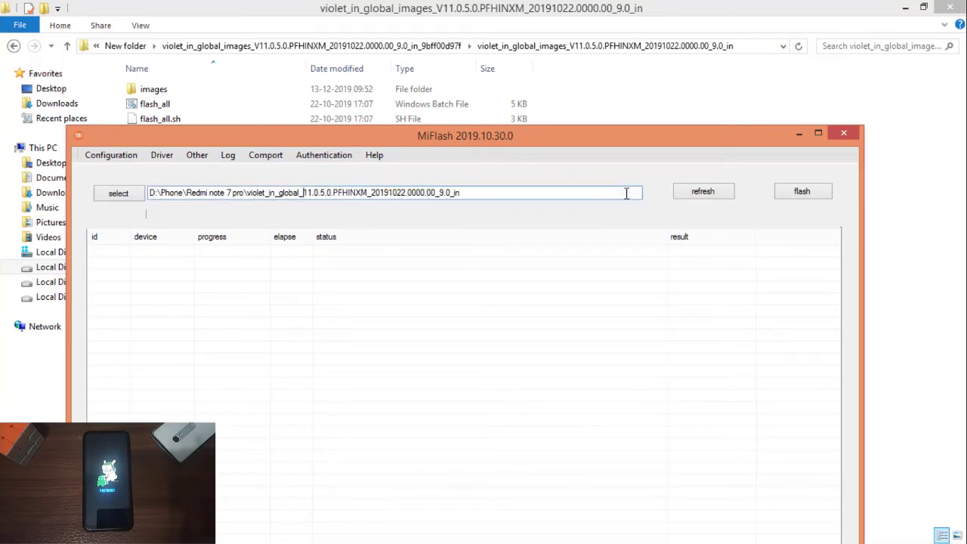
key(Delete)
key(Delete)
key(Delete)
key(Delete)
key(Delete)
key(Delete)
key(Delete)
key(Delete)
key(Delete)
key(Delete)
key(Delete)
key(Delete)
key(Delete)
key(Delete)
key(Delete)
key(Delete)
key(Delete)
key(Delete)
key(Delete)
key(Delete)
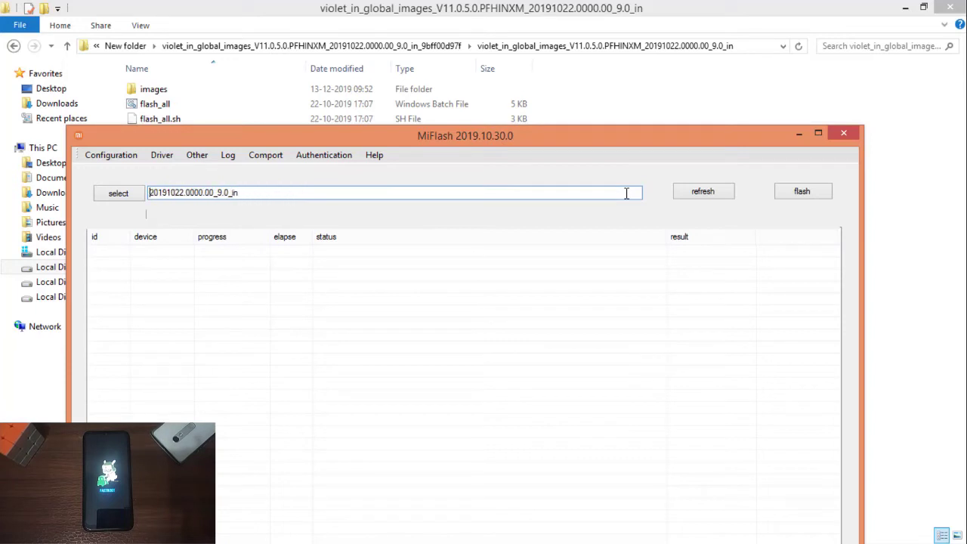
key(ctrl+v)
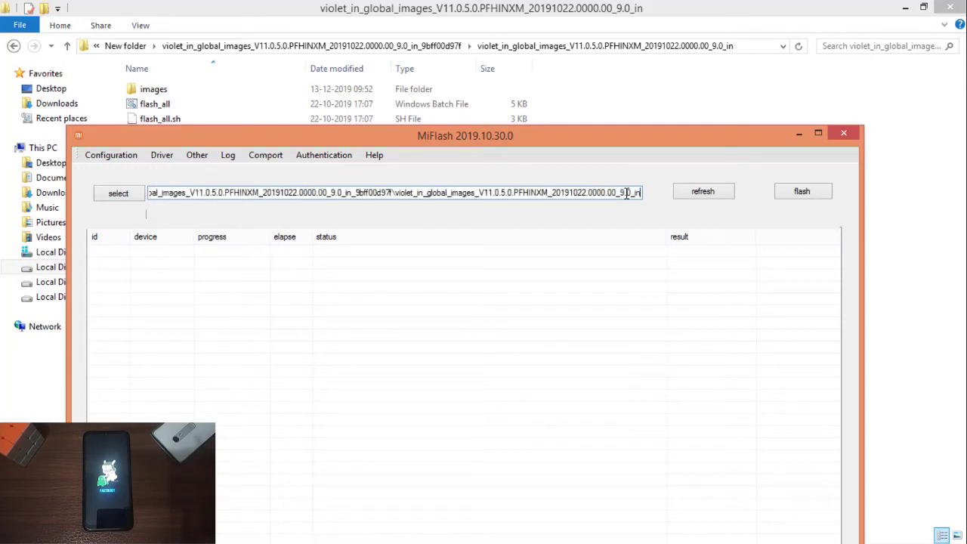
drag(599, 138, 616, 47)
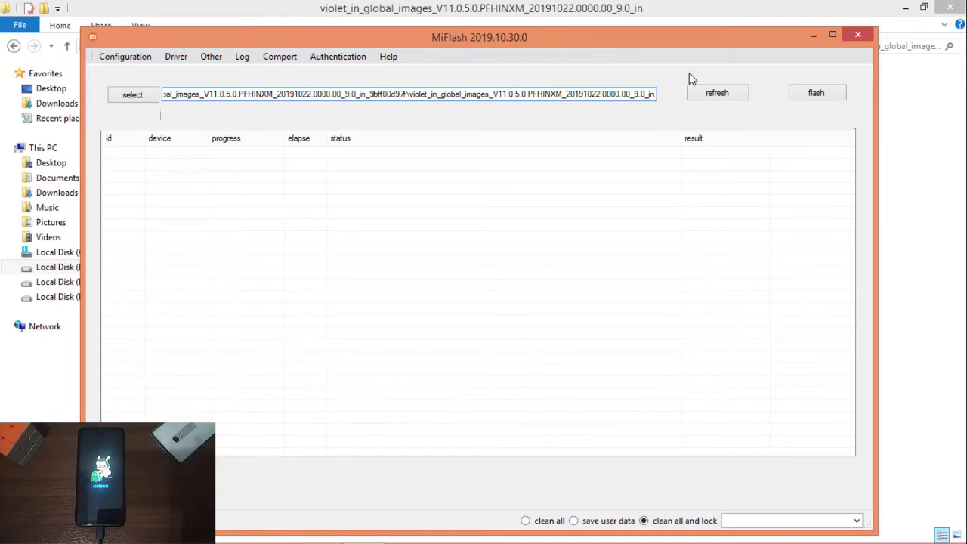
Step: Refresh to detect the fastboot phone, select clean all, and start flashing
click(721, 94)
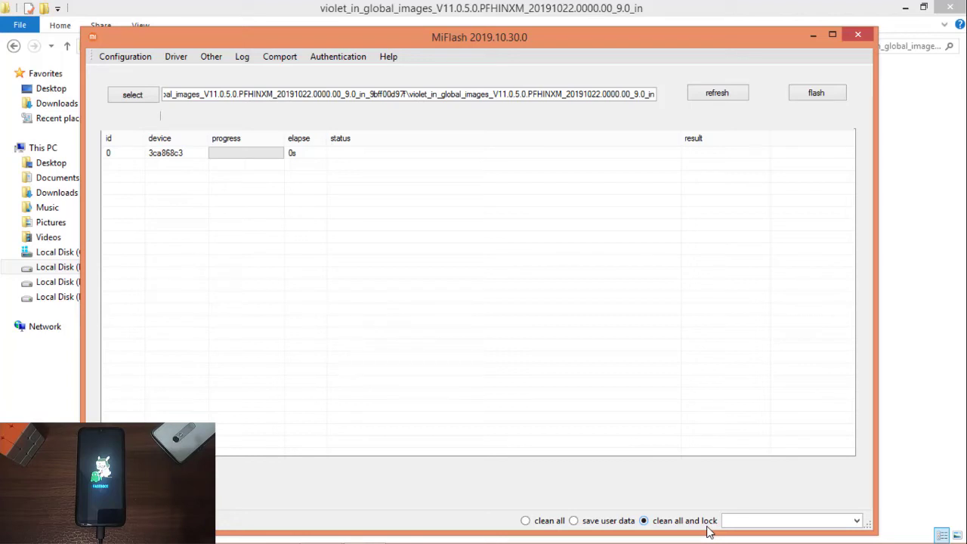
click(548, 522)
drag(676, 36, 682, 13)
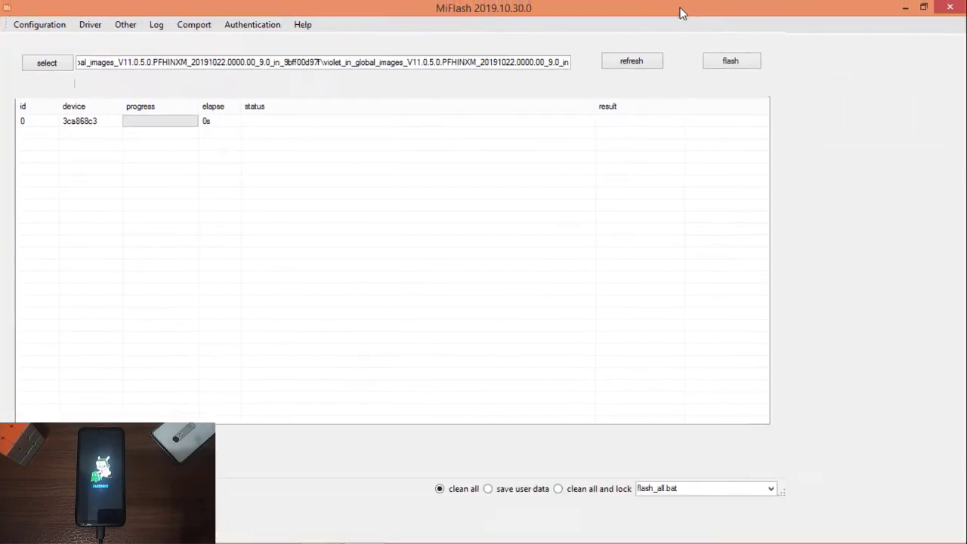
click(899, 69)
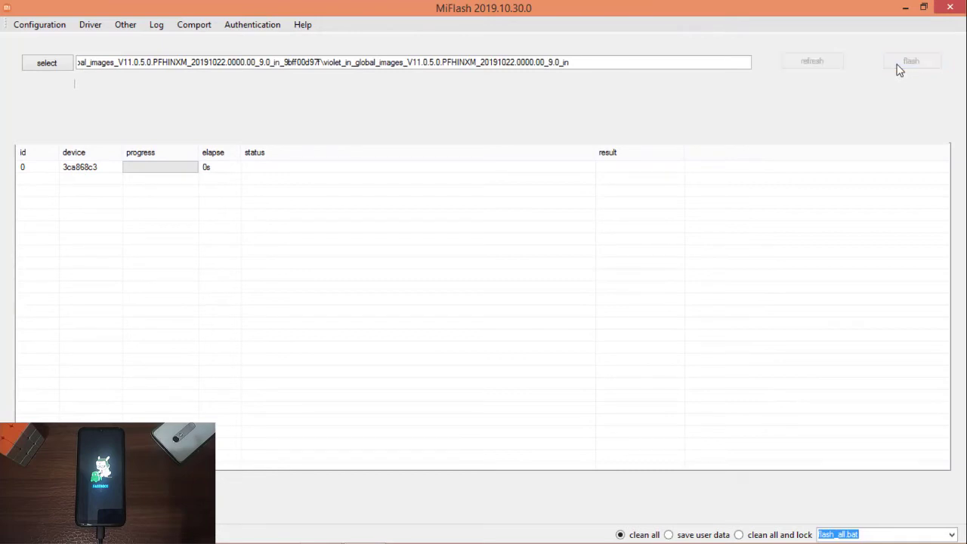